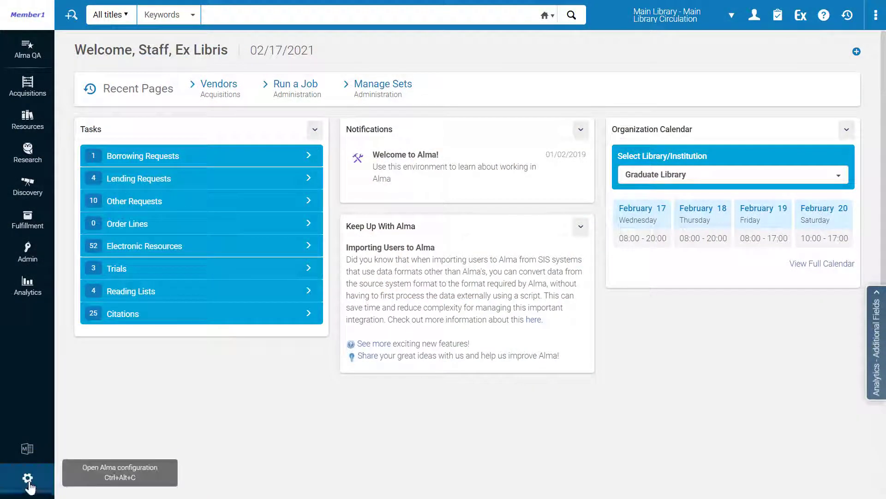
- Open Letters Configuration from the General section of the configuration menu
click(28, 480)
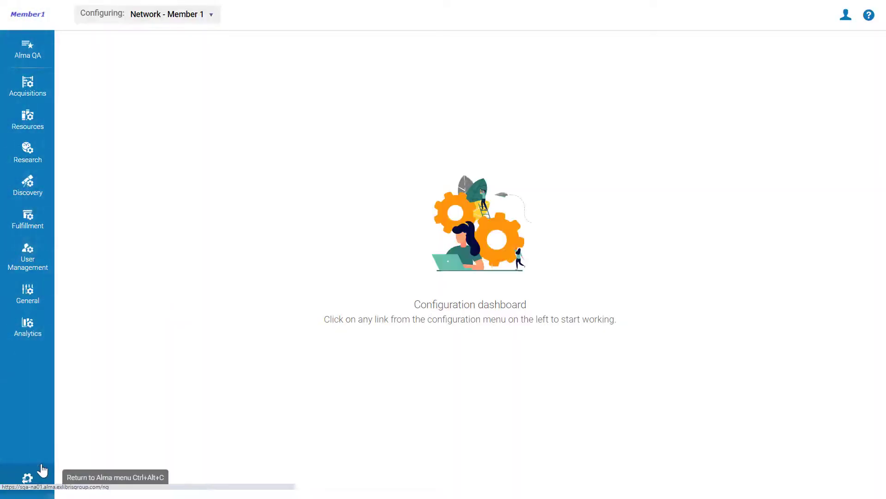
click(39, 298)
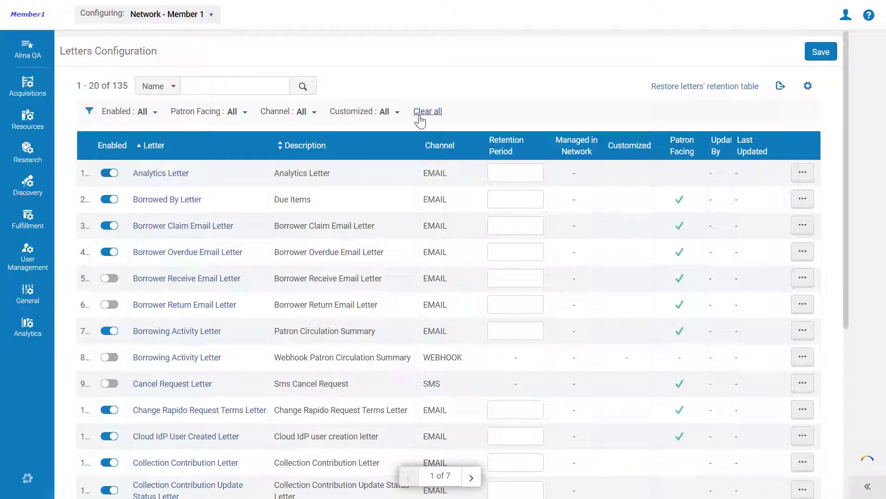
- Set the Enabled filter to Enable (105 letters) and view the Patron Facing options
click(145, 113)
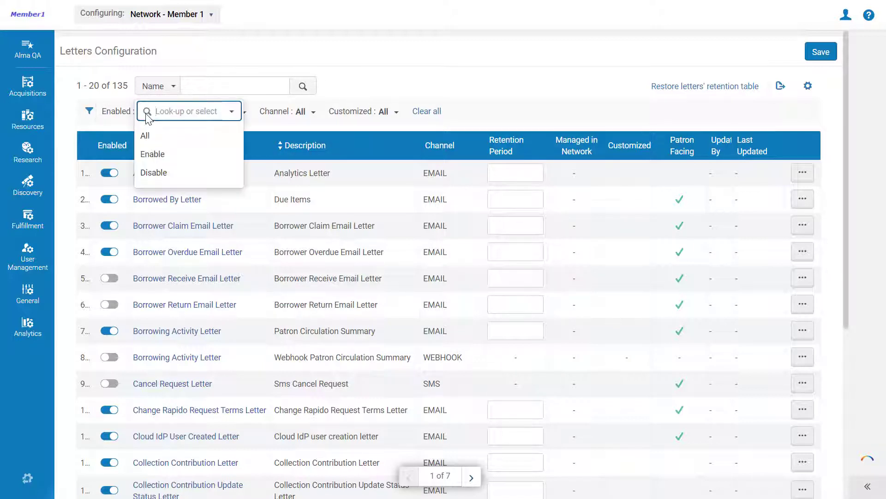
click(152, 156)
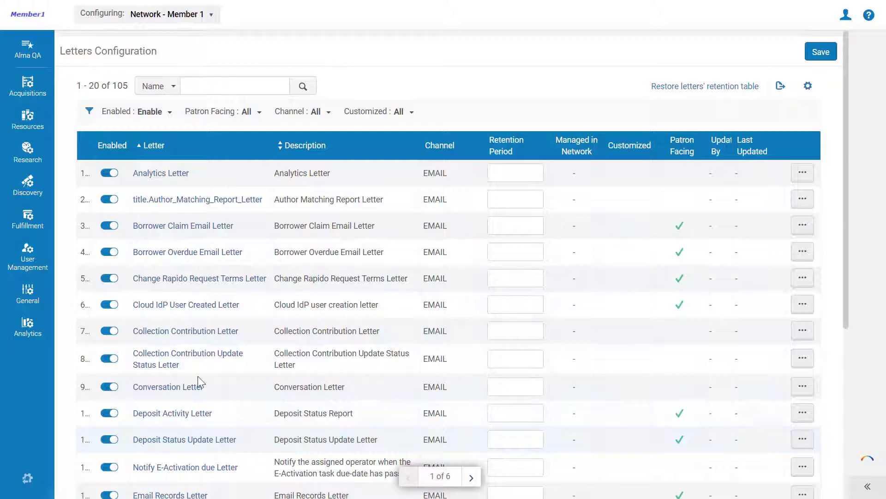
click(248, 112)
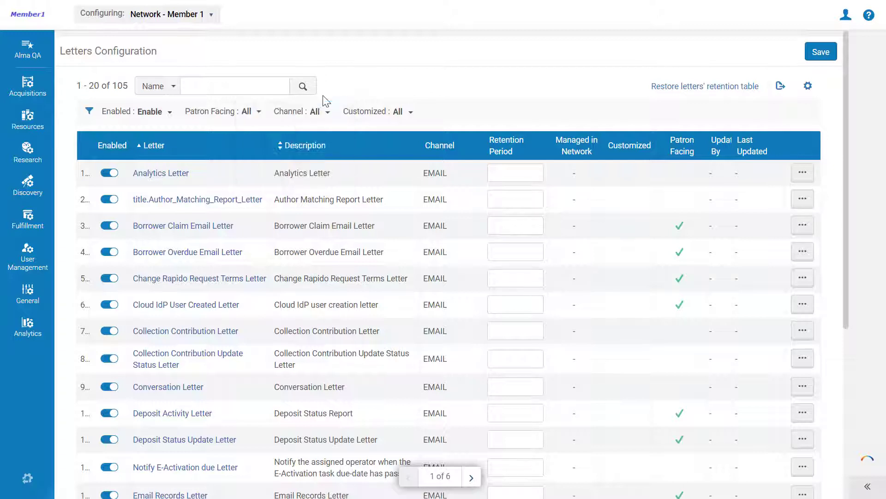
click(327, 112)
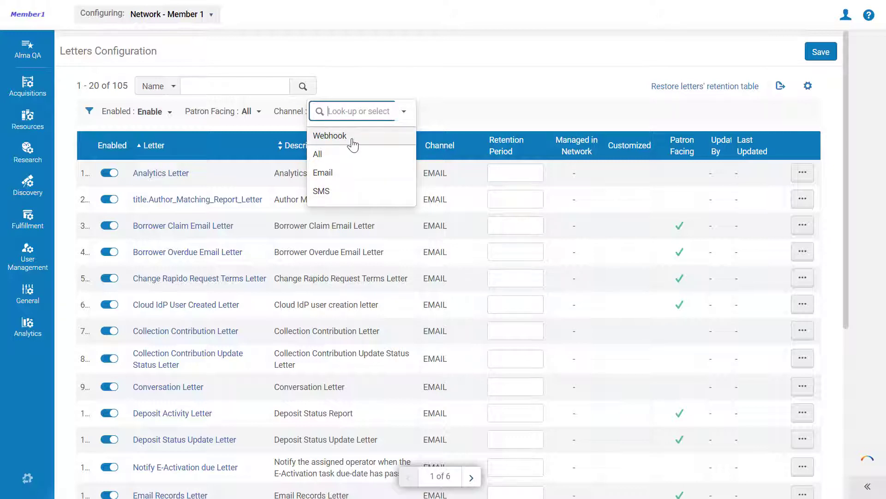
click(430, 116)
click(408, 112)
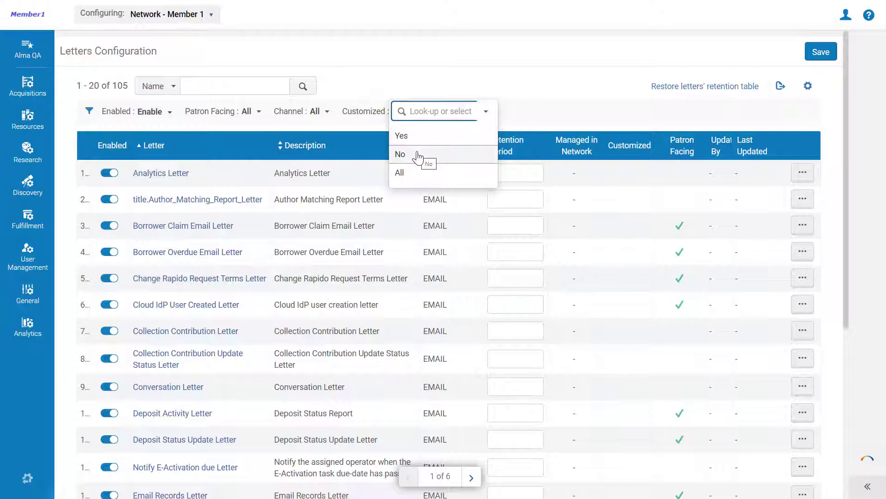
click(550, 103)
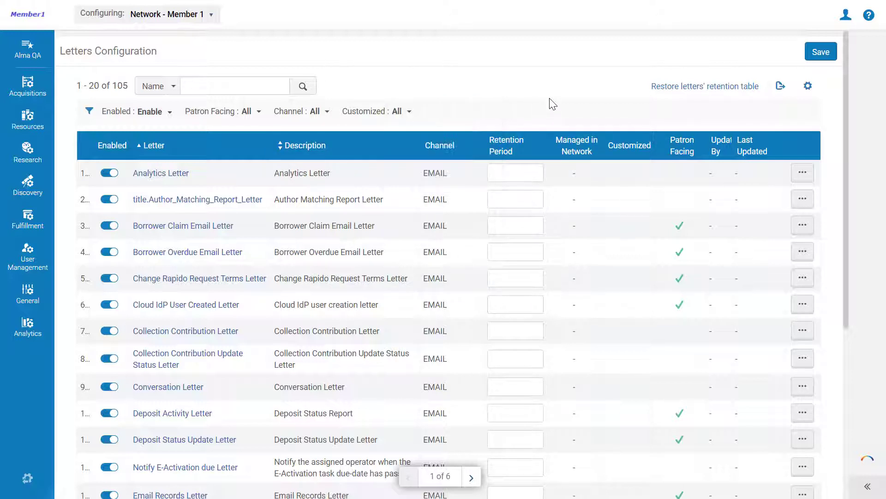